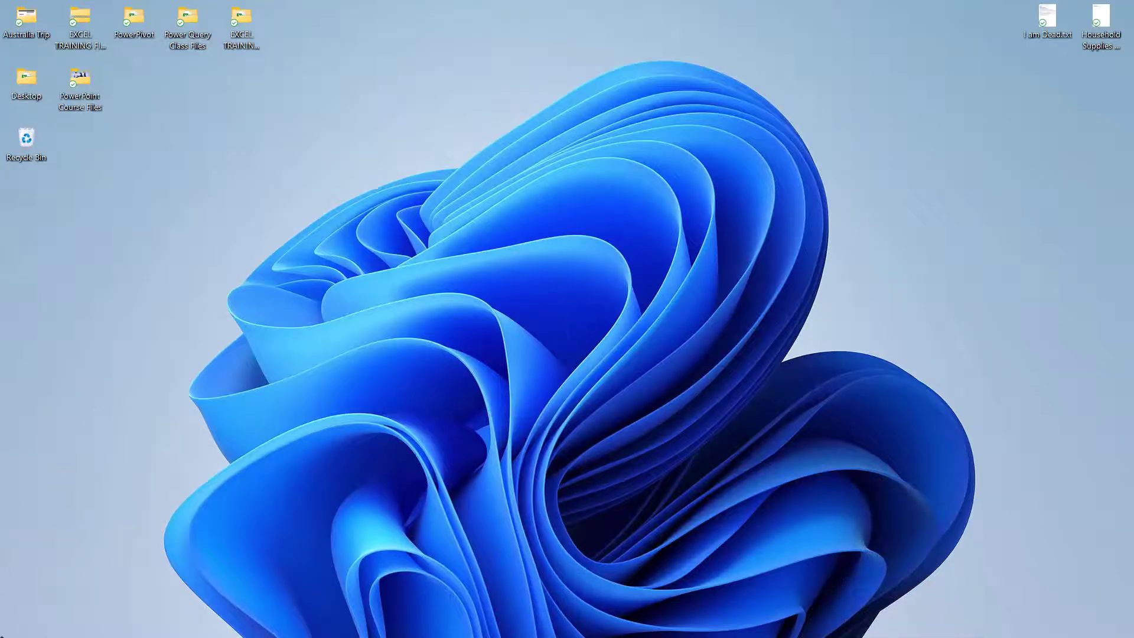
# Search the Start menu so Settings shows as the best match
pyautogui.moveTo(23, 633)
pyautogui.click(23, 621)
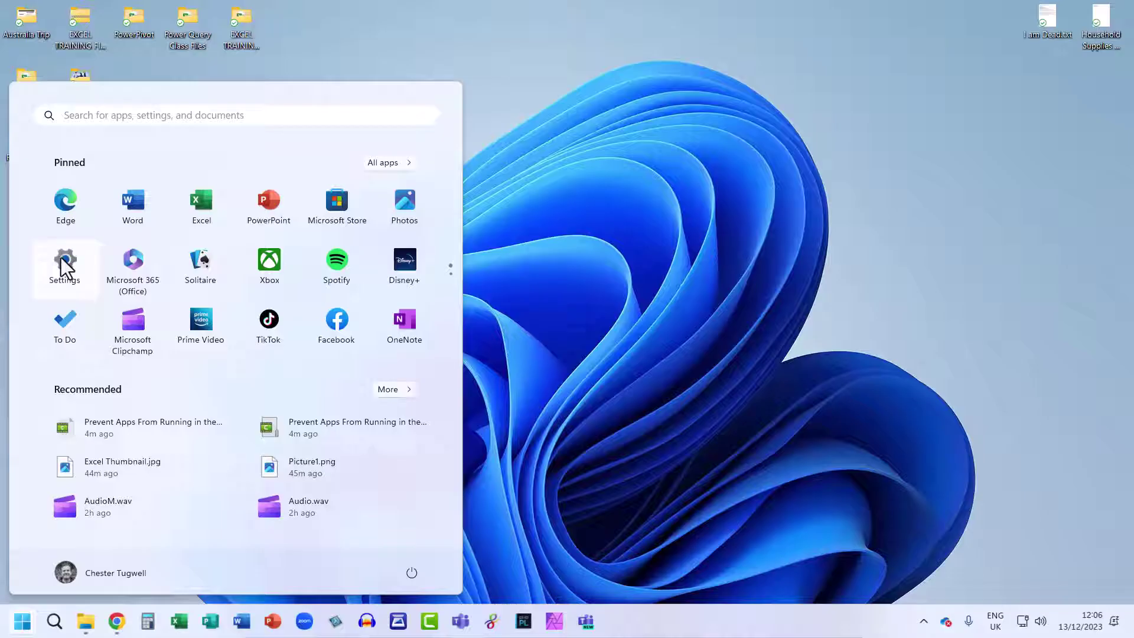
pyautogui.click(122, 114)
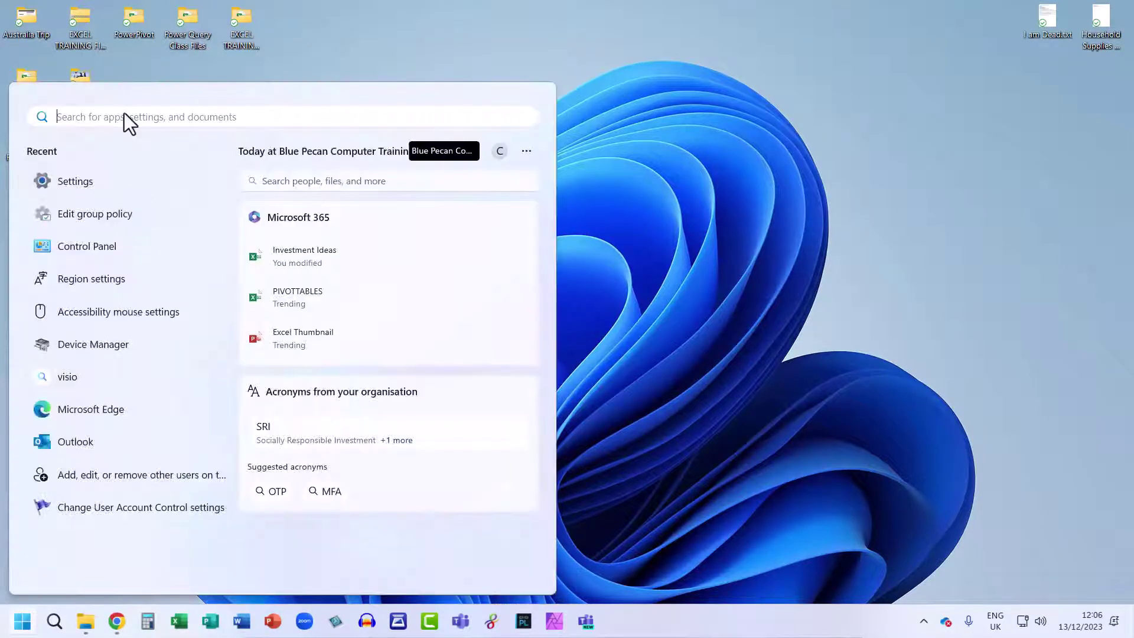
pyautogui.write('settings')
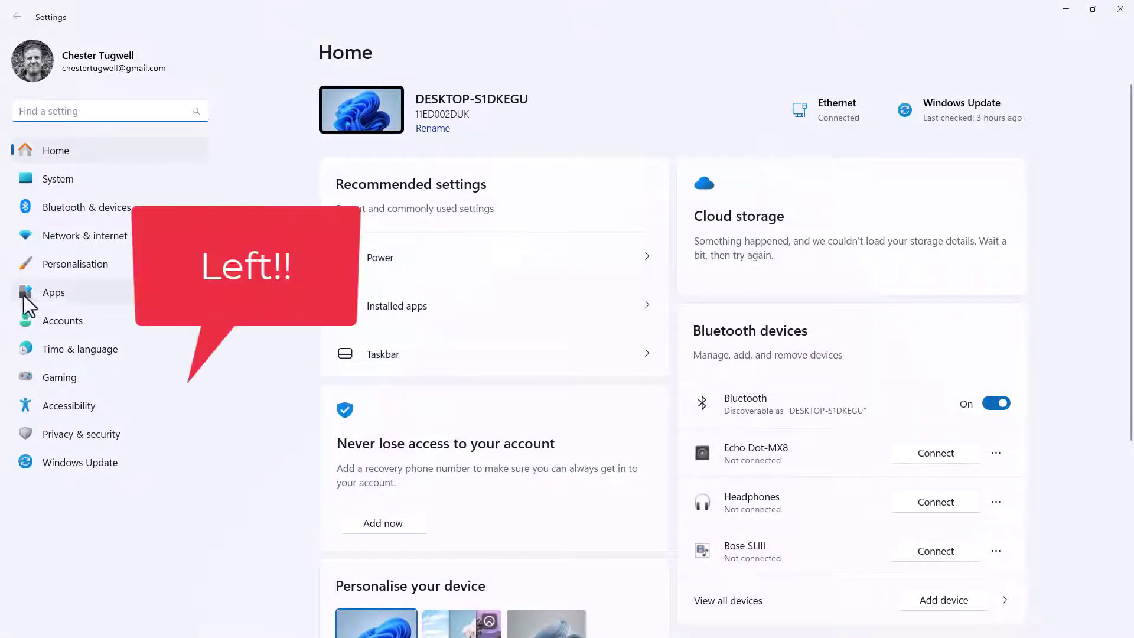
# Go to Apps > Installed apps and peek at Adobe Acrobat's options menu, then dismiss it
pyautogui.click(61, 294)
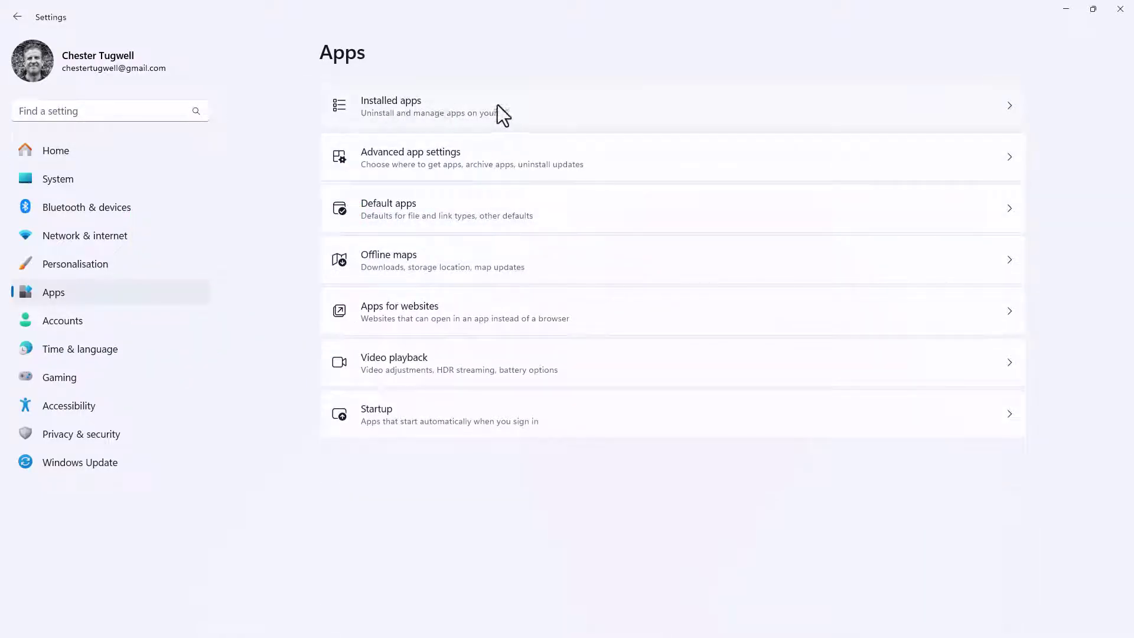
pyautogui.click(545, 108)
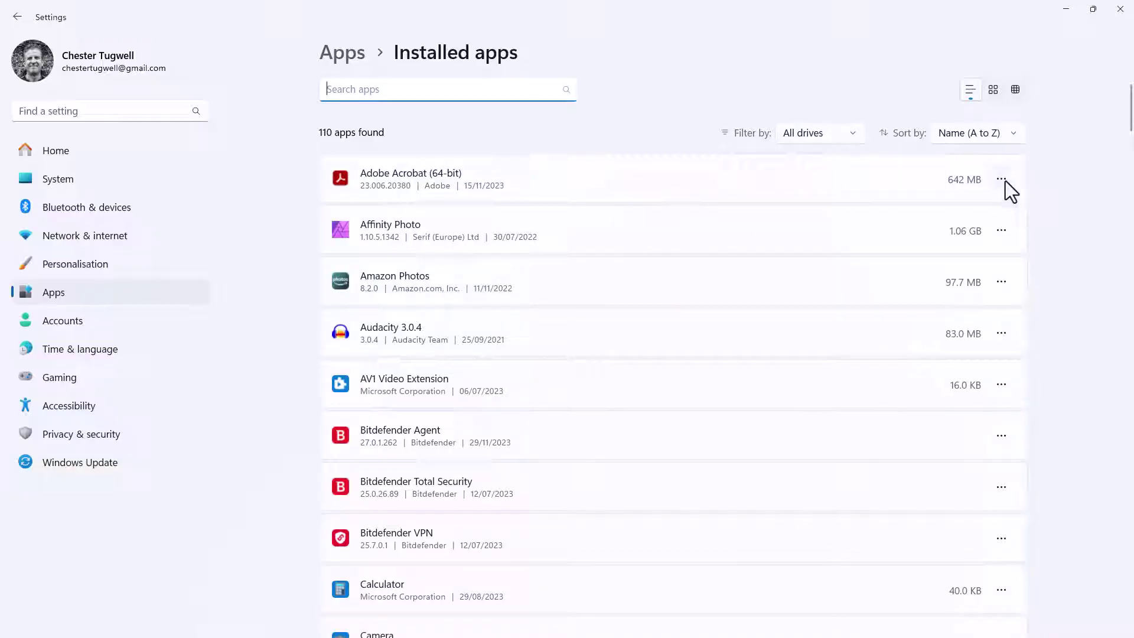
pyautogui.click(1005, 180)
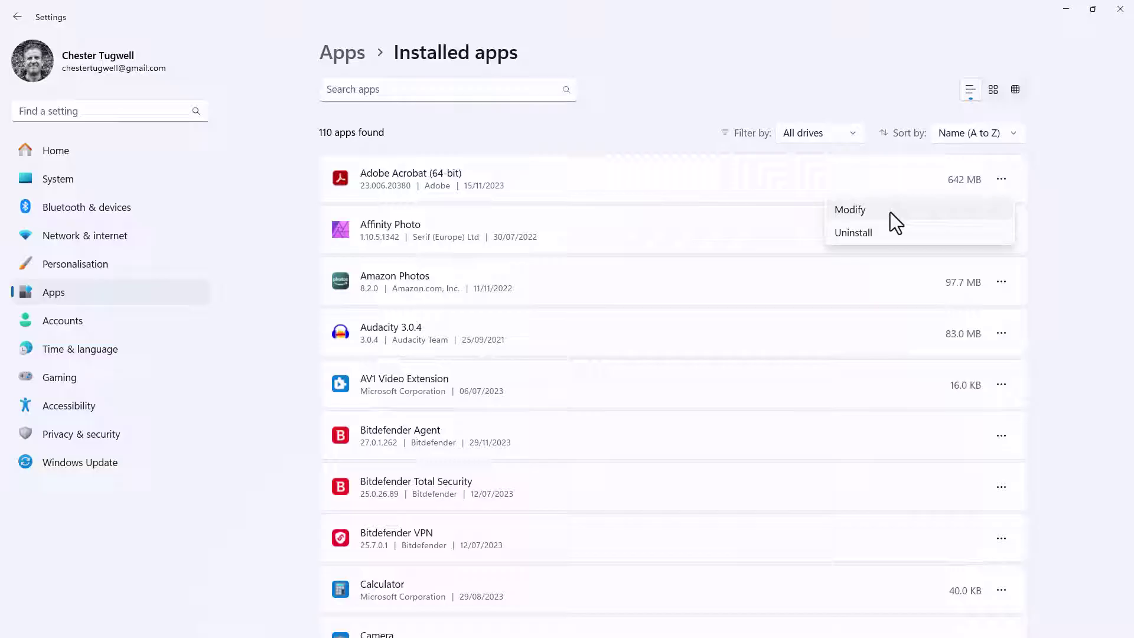
pyautogui.click(1086, 197)
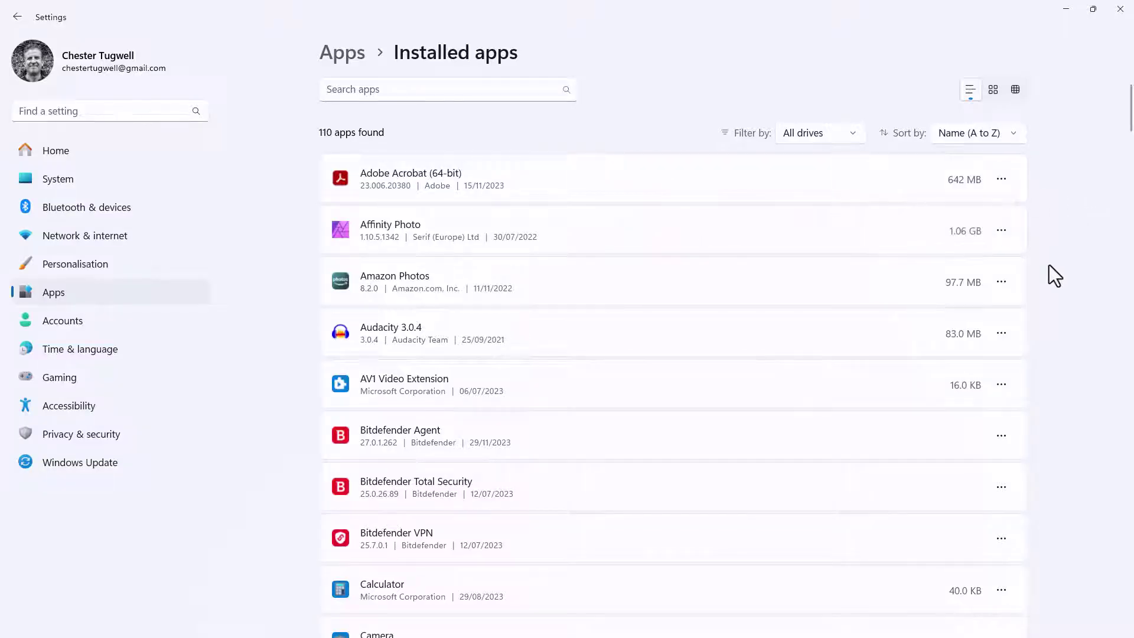
pyautogui.scroll(-5, 1048, 266)
pyautogui.scroll(-6, 1046, 270)
pyautogui.scroll(-6, 1048, 270)
pyautogui.scroll(-6, 1048, 269)
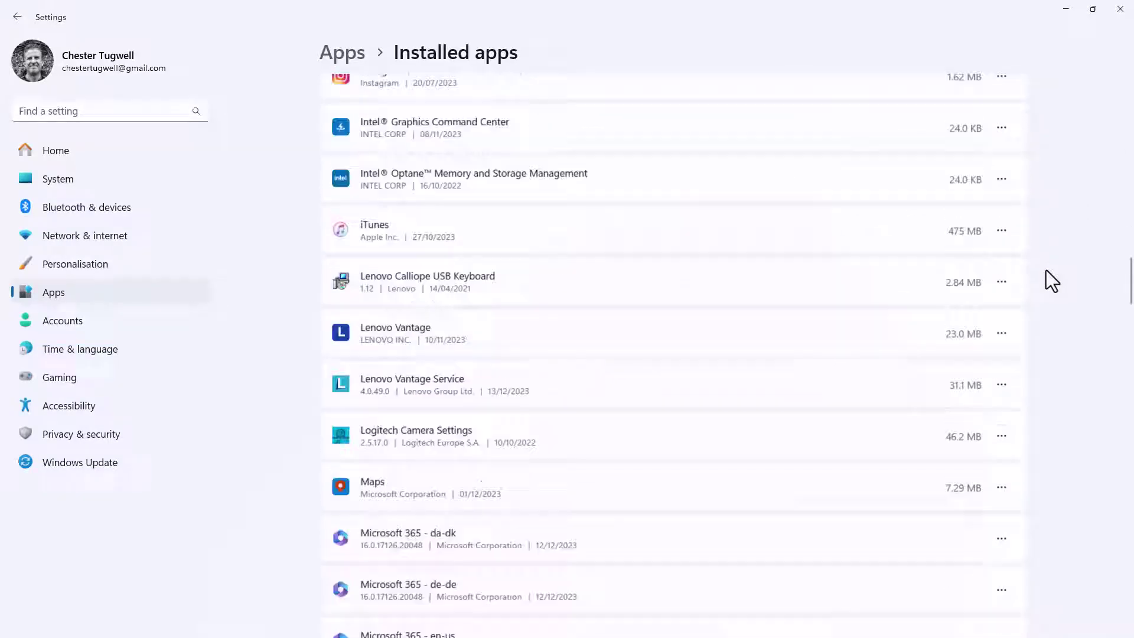
pyautogui.scroll(-6, 1045, 271)
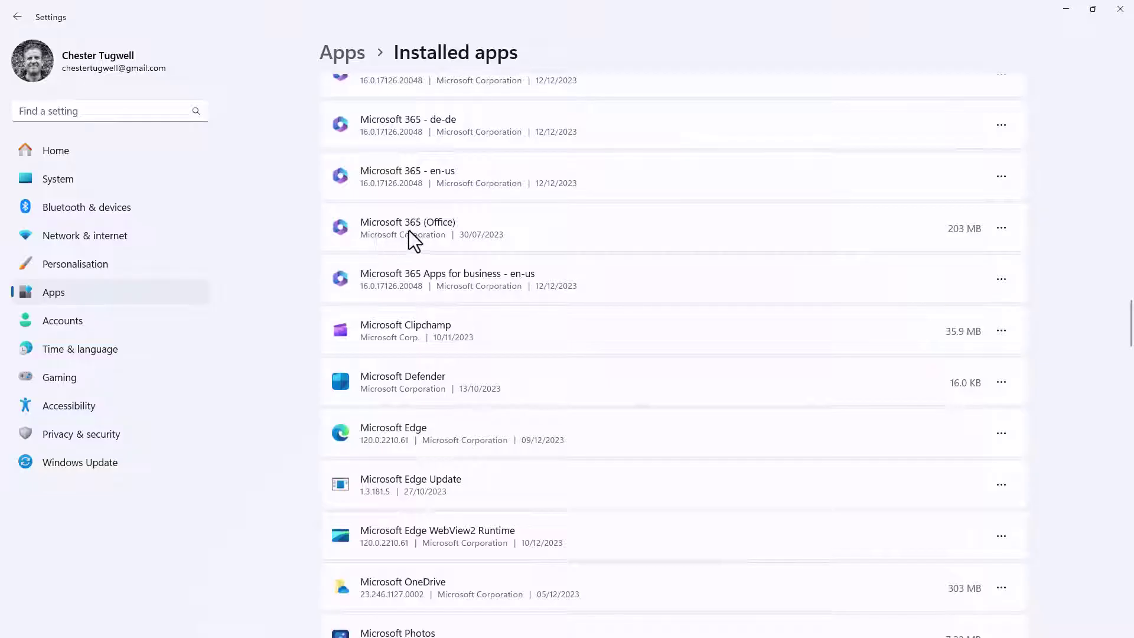
# In Microsoft 365 (Office) advanced options, set 'Let this app run in background' to Never and return to the list
pyautogui.click(1001, 229)
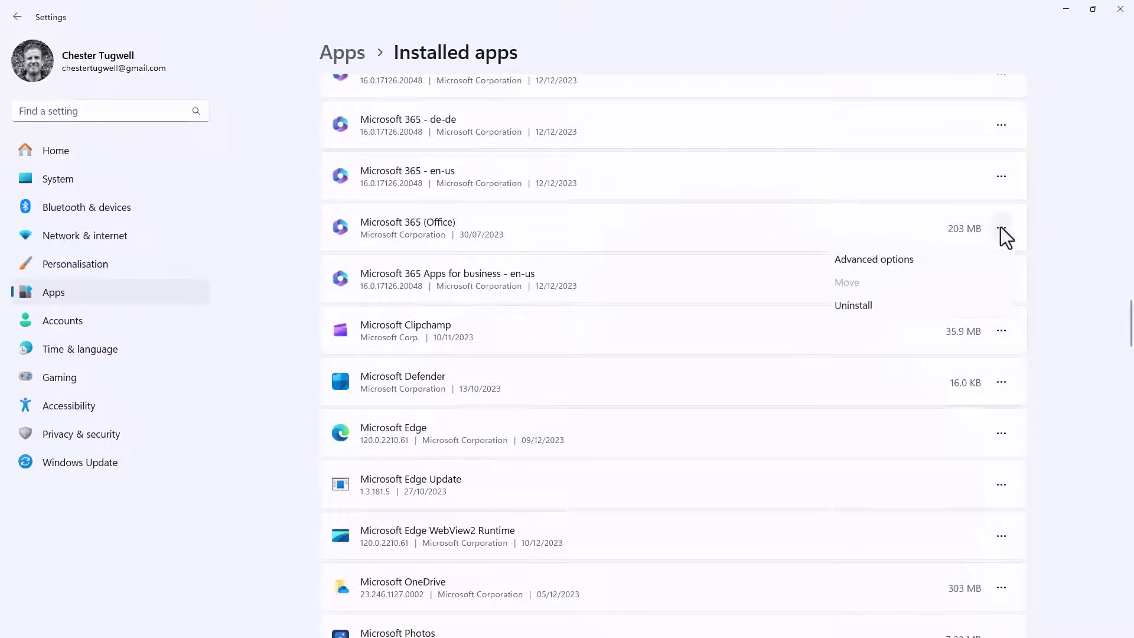
pyautogui.click(861, 260)
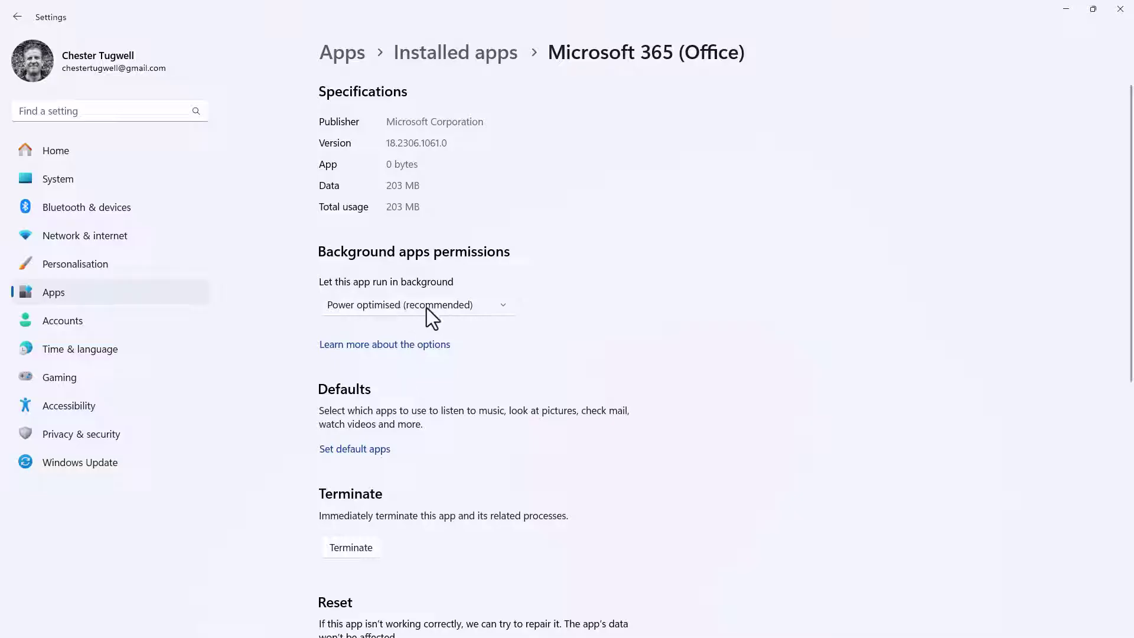
pyautogui.click(503, 303)
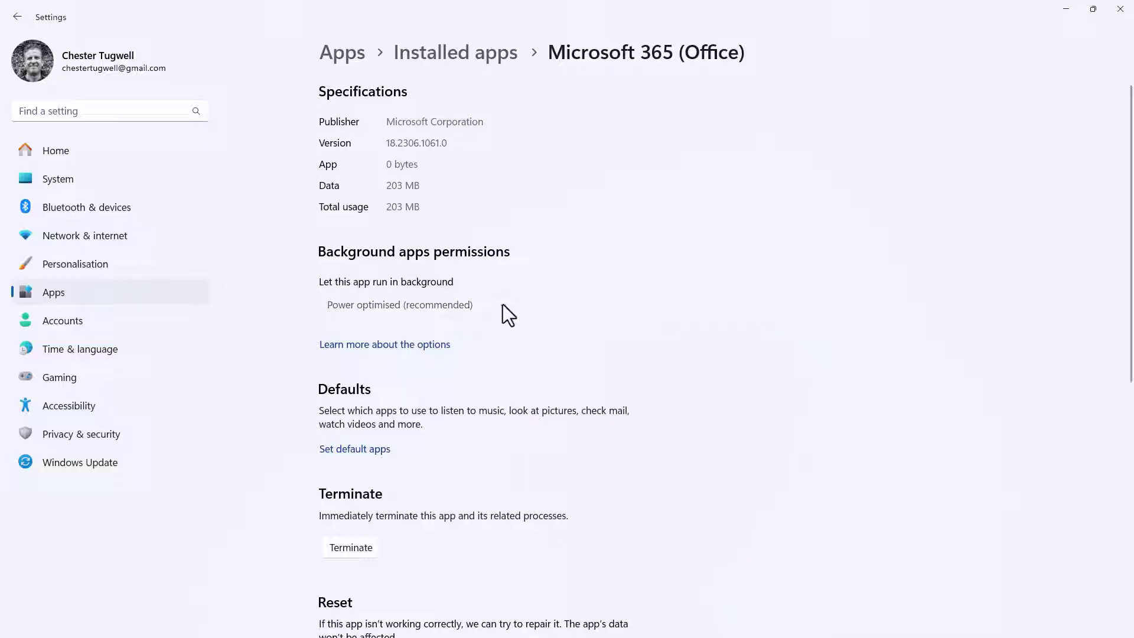
pyautogui.click(341, 333)
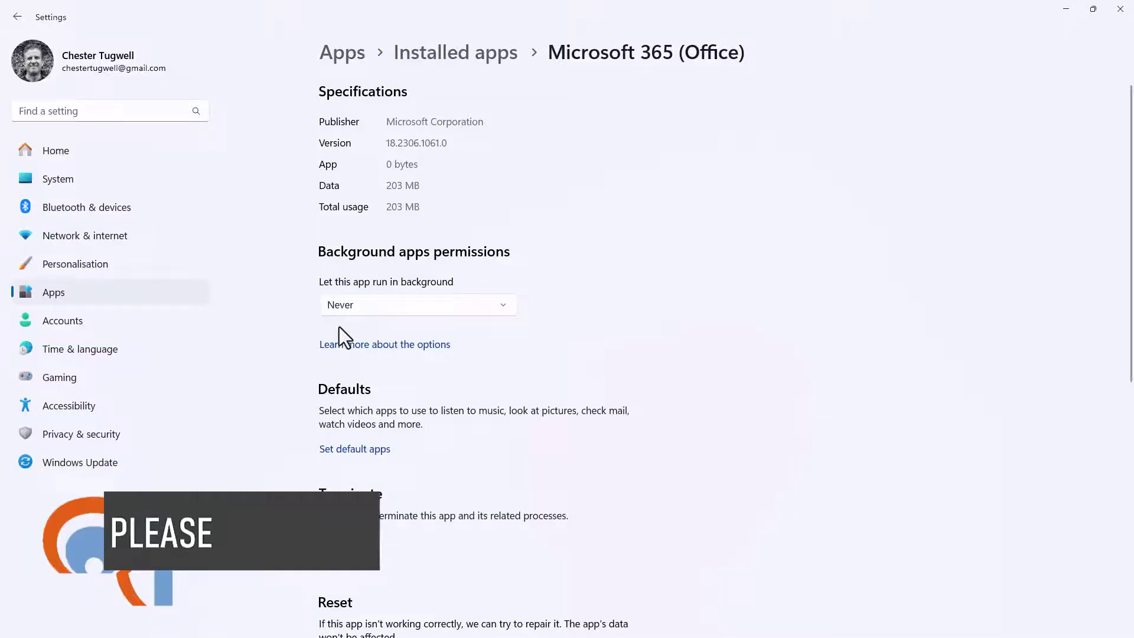
pyautogui.click(19, 17)
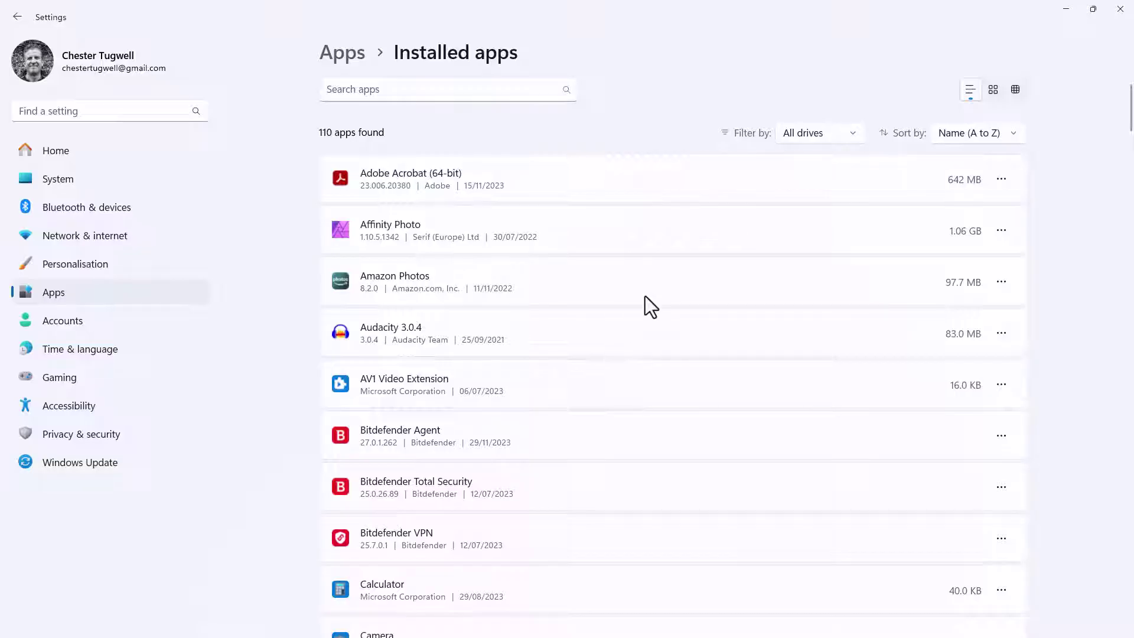
# Close Settings, launch Edit group policy from a Start search and maximise the policy editor
pyautogui.click(1119, 15)
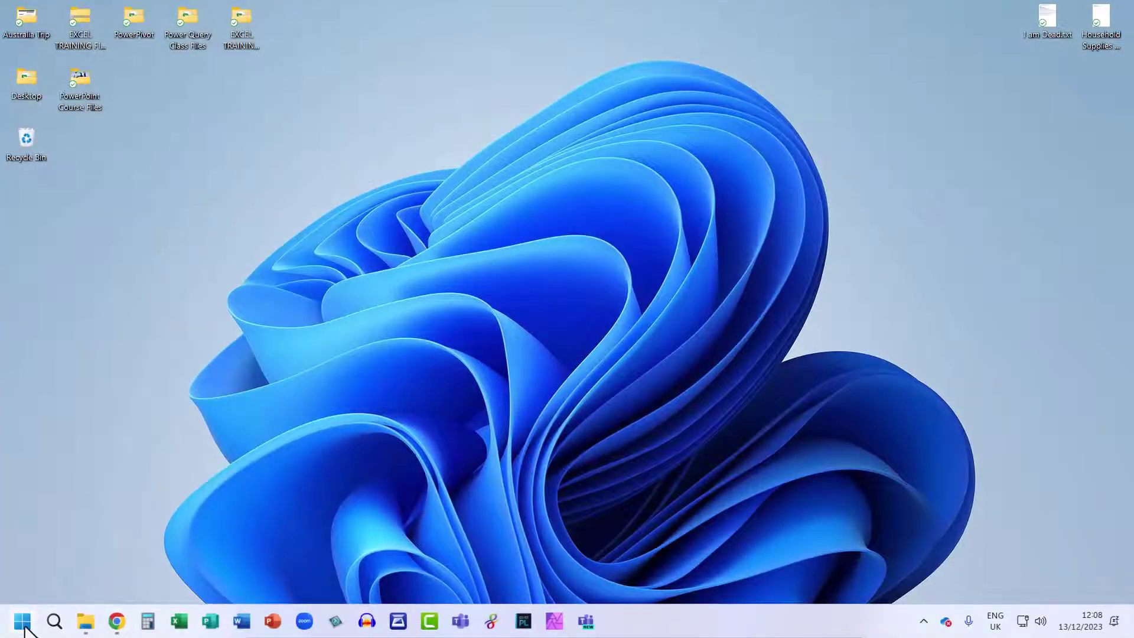
pyautogui.click(21, 622)
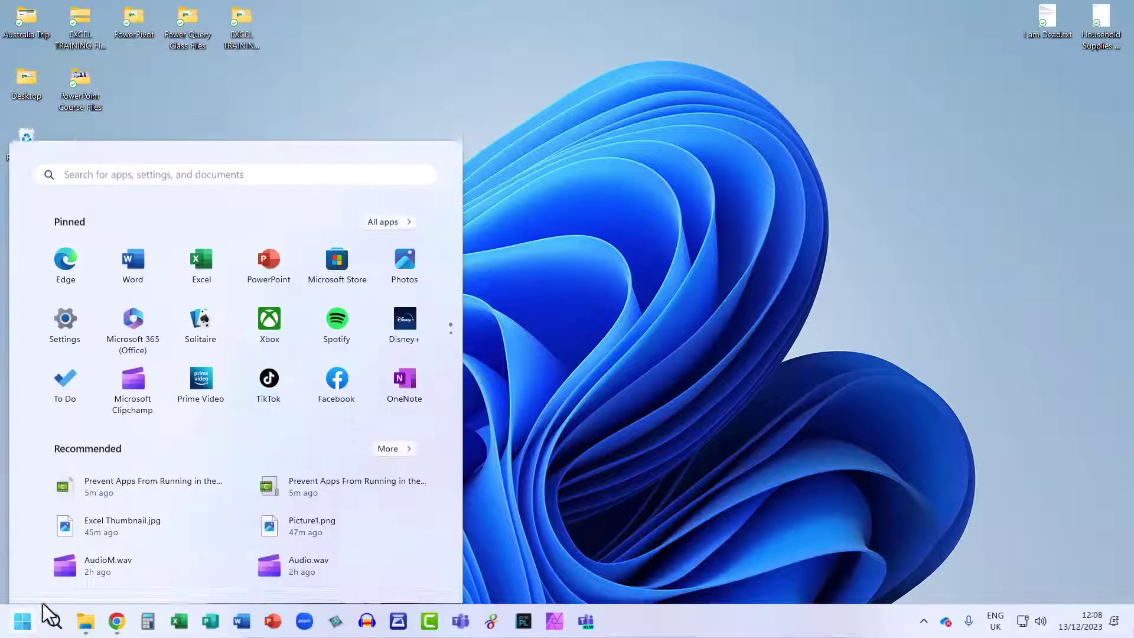
pyautogui.click(124, 115)
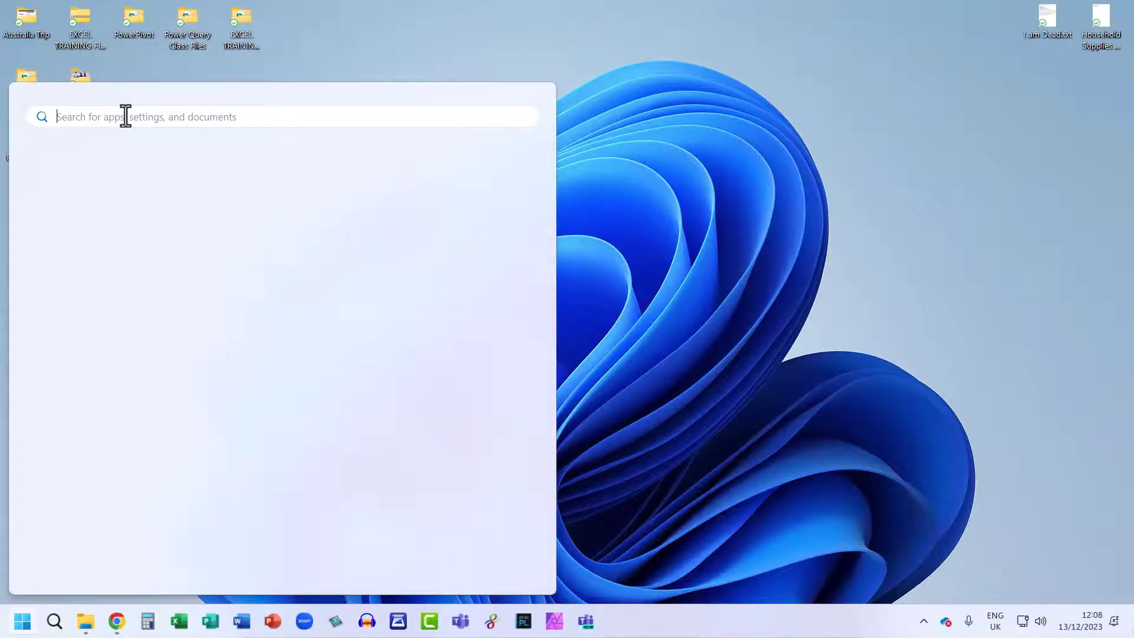
pyautogui.write('edit')
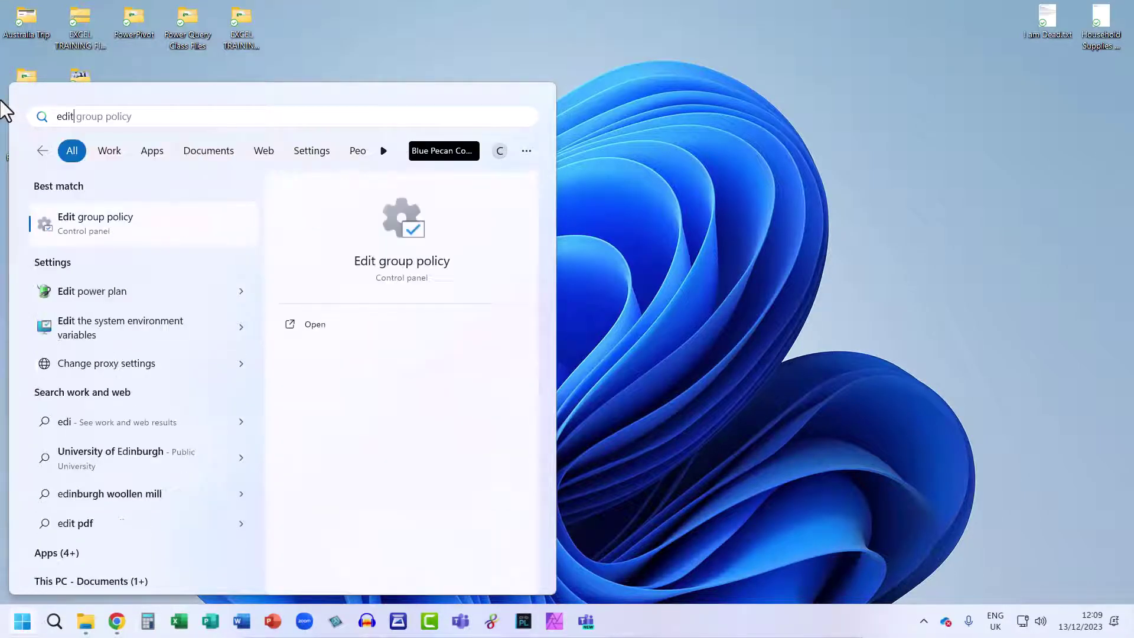
pyautogui.write(' g')
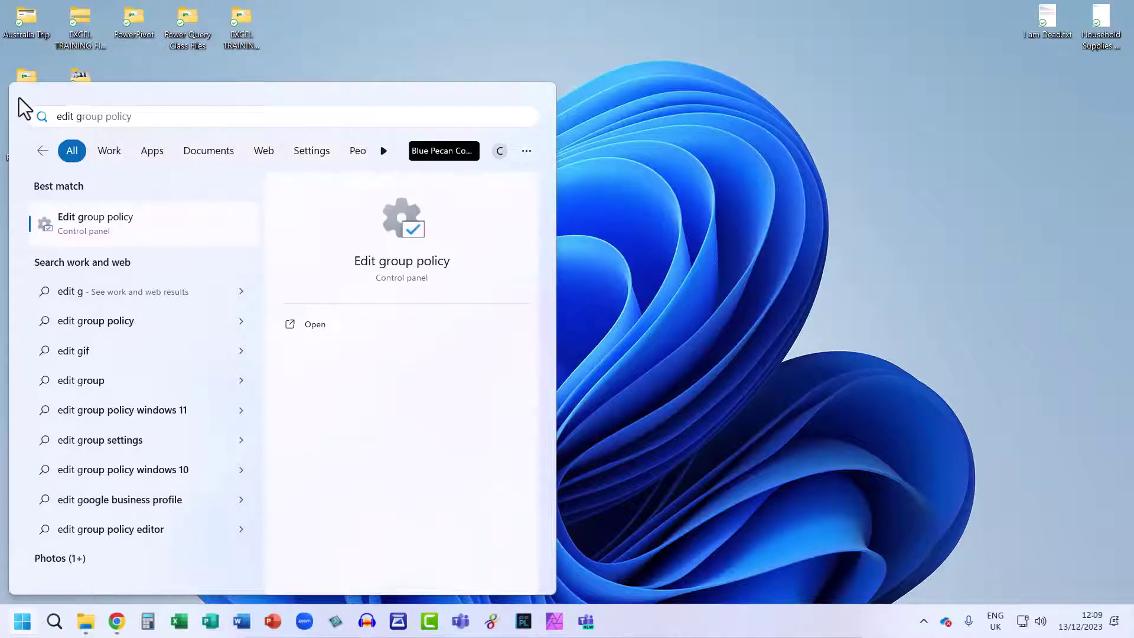
pyautogui.click(84, 224)
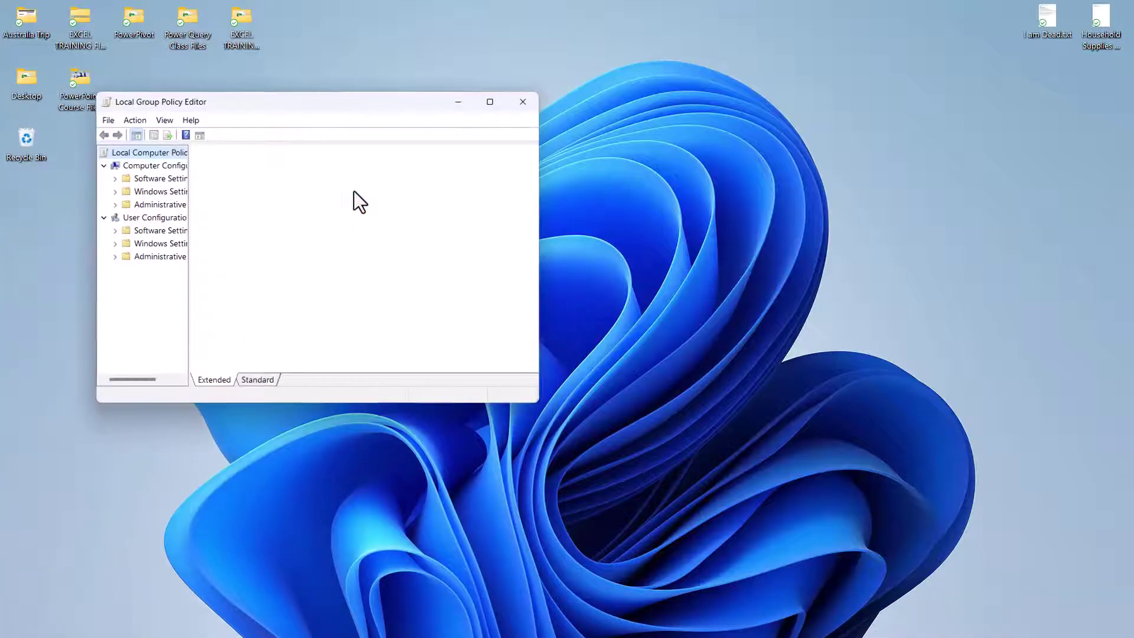
pyautogui.click(493, 103)
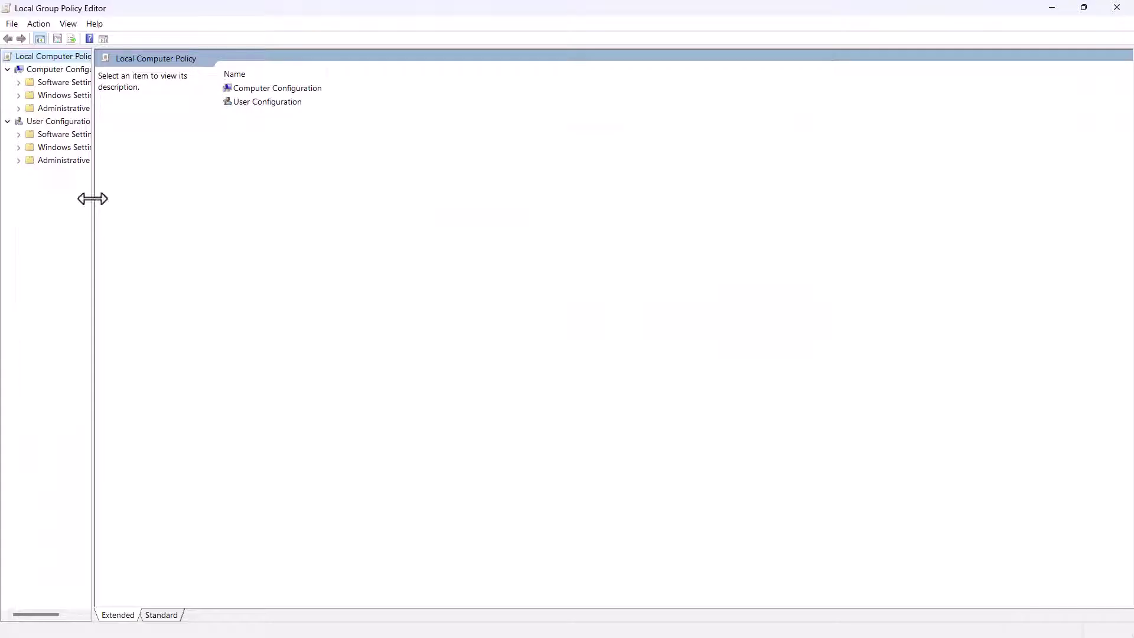
# Widen the tree pane and navigate Computer Configuration > Administrative Templates > Windows Components > App Privacy
pyautogui.moveTo(93, 196); pyautogui.dragTo(201, 201)
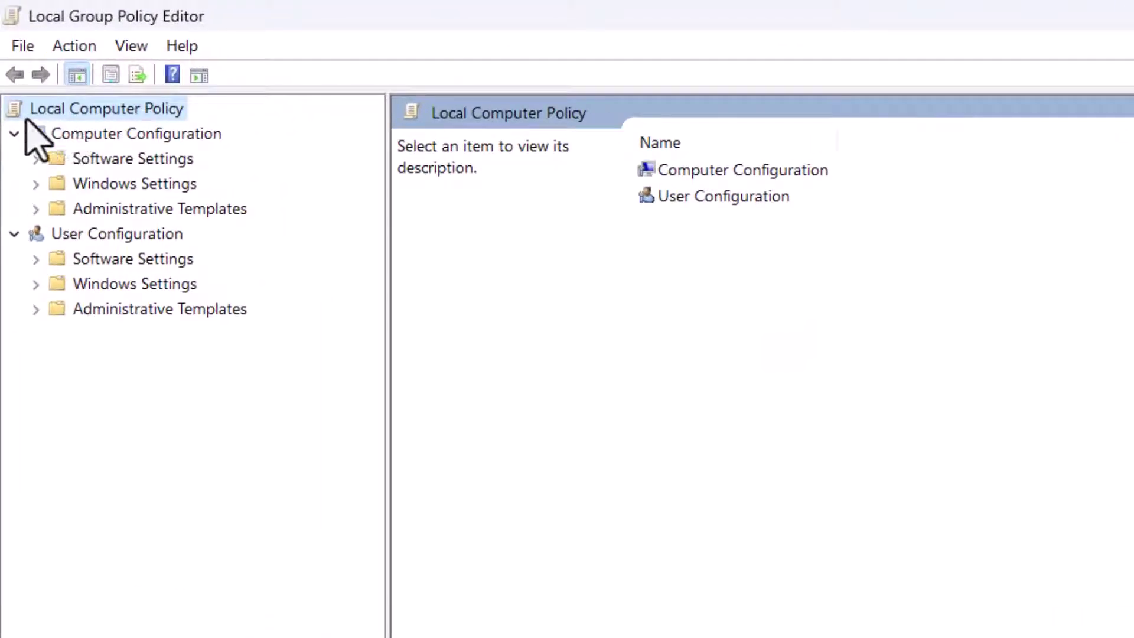
pyautogui.click(15, 134)
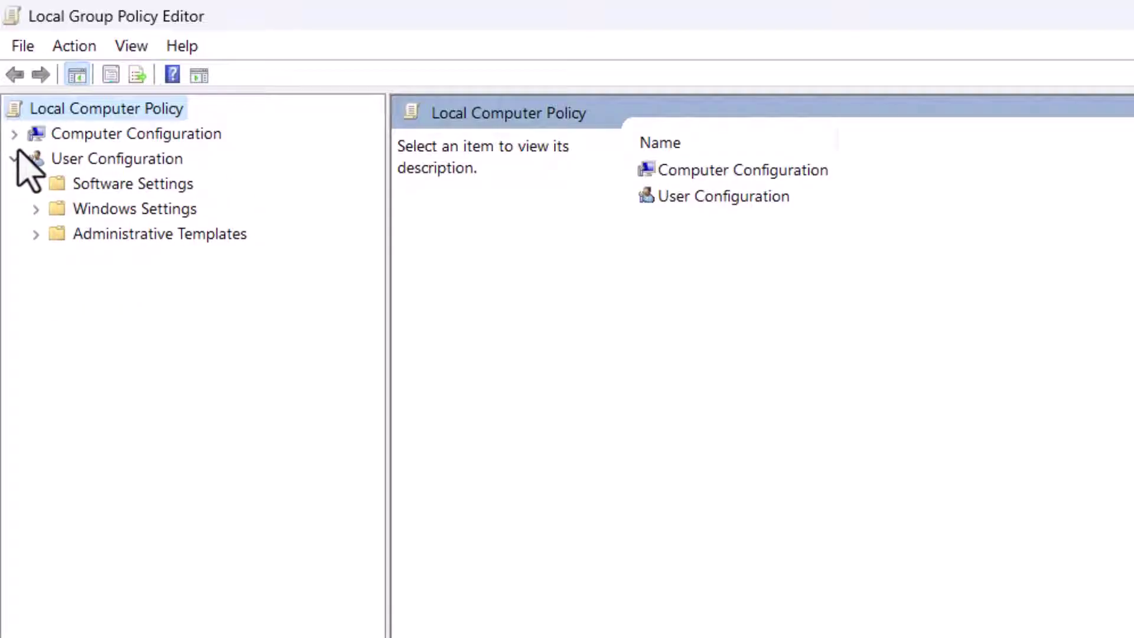
pyautogui.click(15, 133)
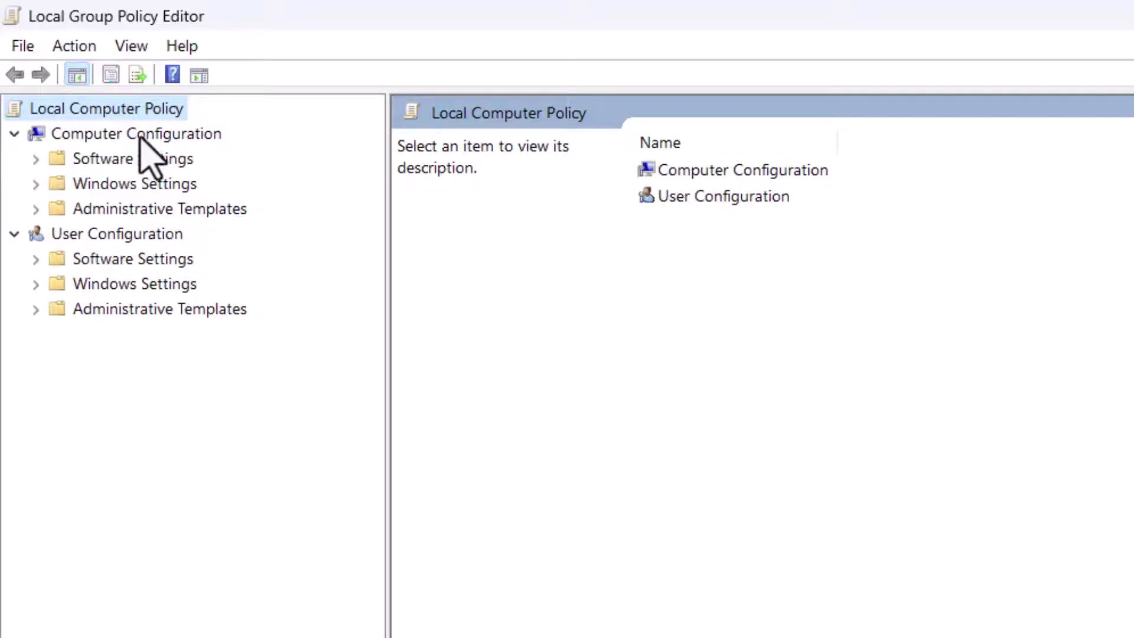
pyautogui.click(36, 209)
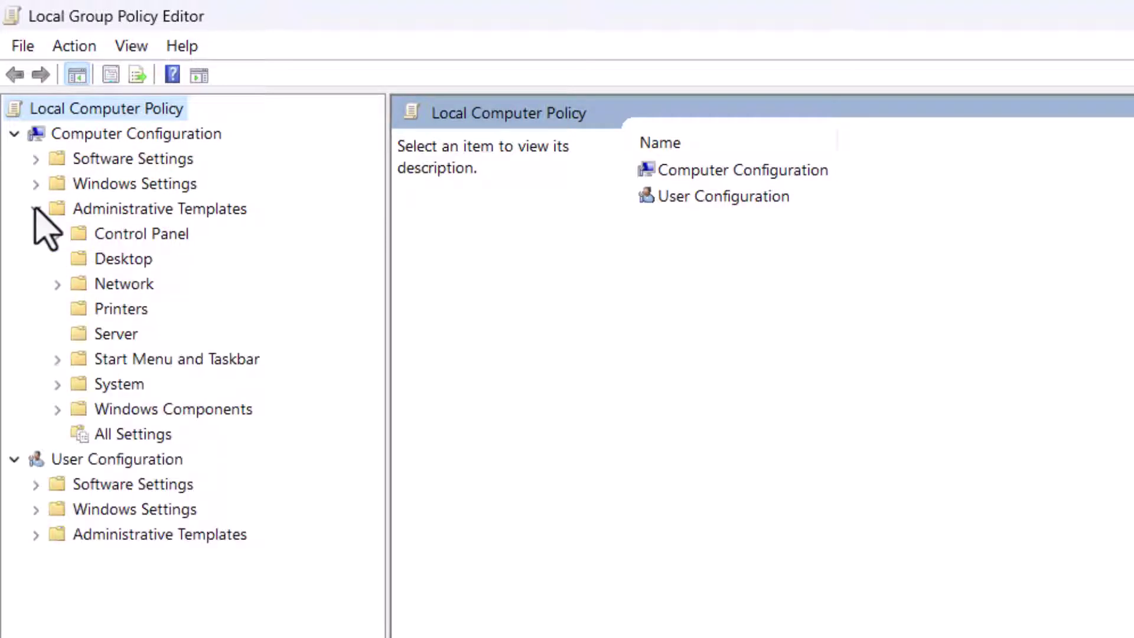
pyautogui.click(58, 410)
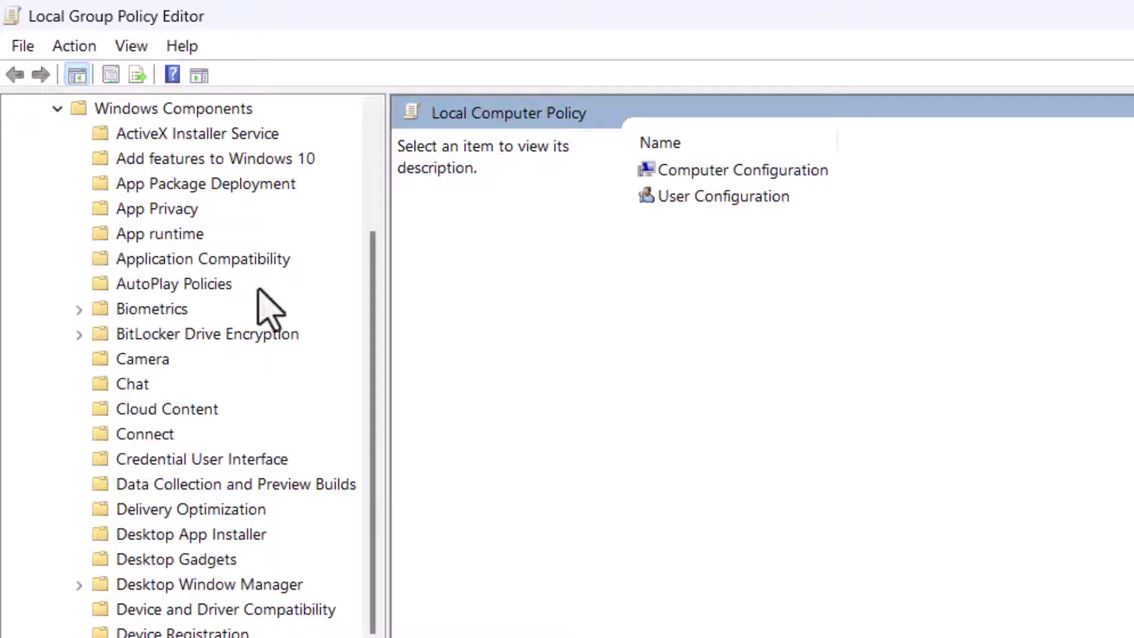
pyautogui.click(157, 208)
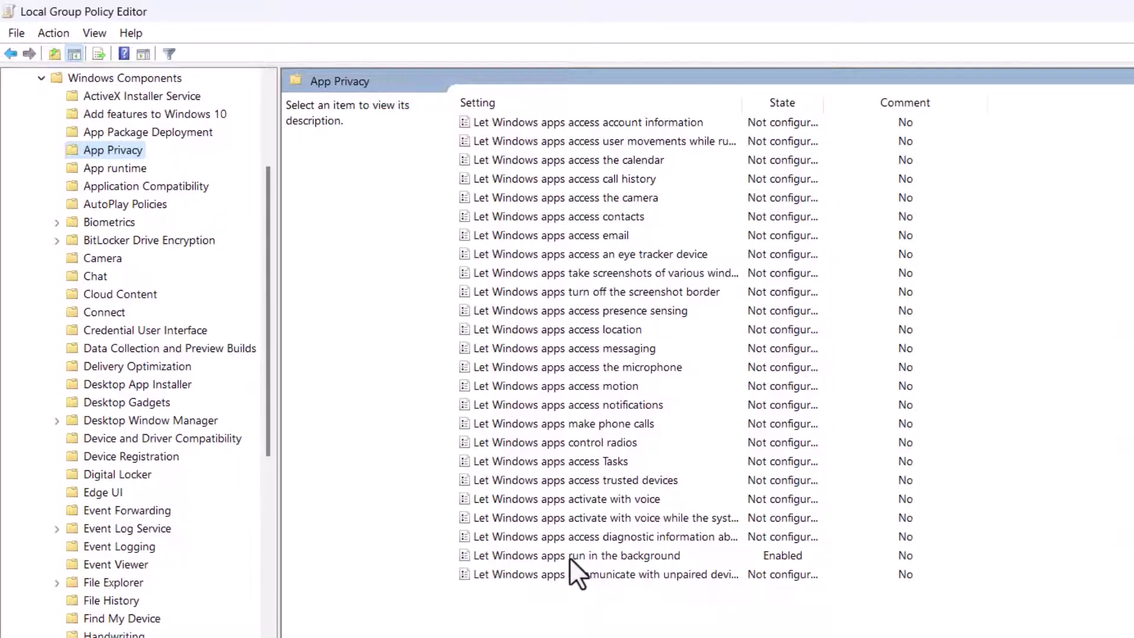
# Set 'Let Windows apps run in the background' to Enabled with Force Deny as the default for all apps, and confirm
pyautogui.doubleClick(643, 553)
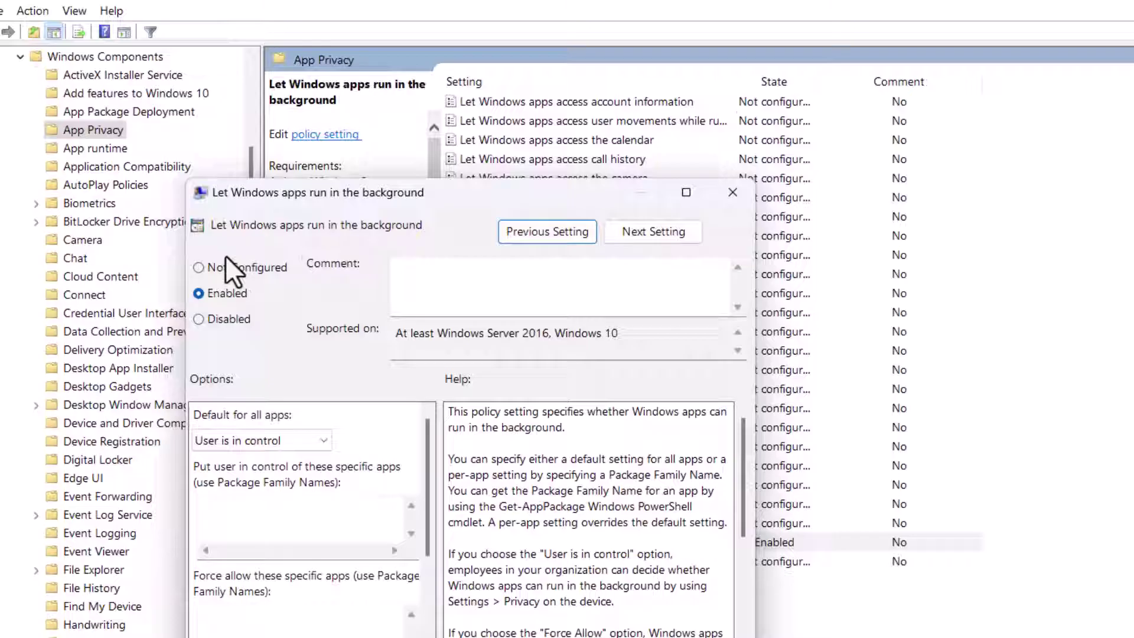
pyautogui.click(53, 123)
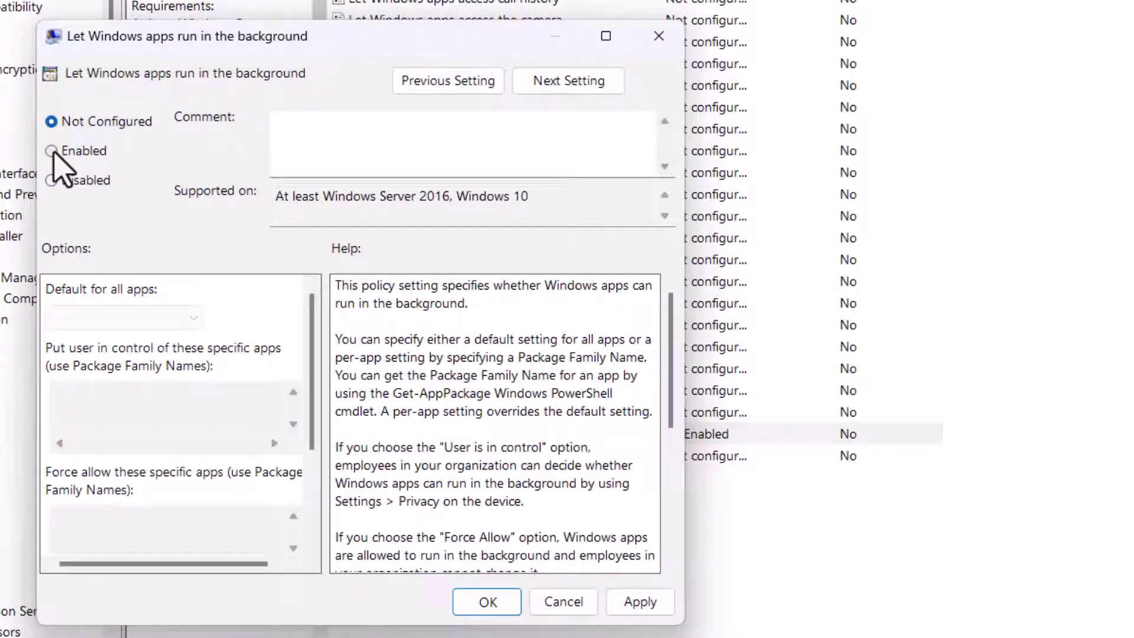
pyautogui.click(53, 153)
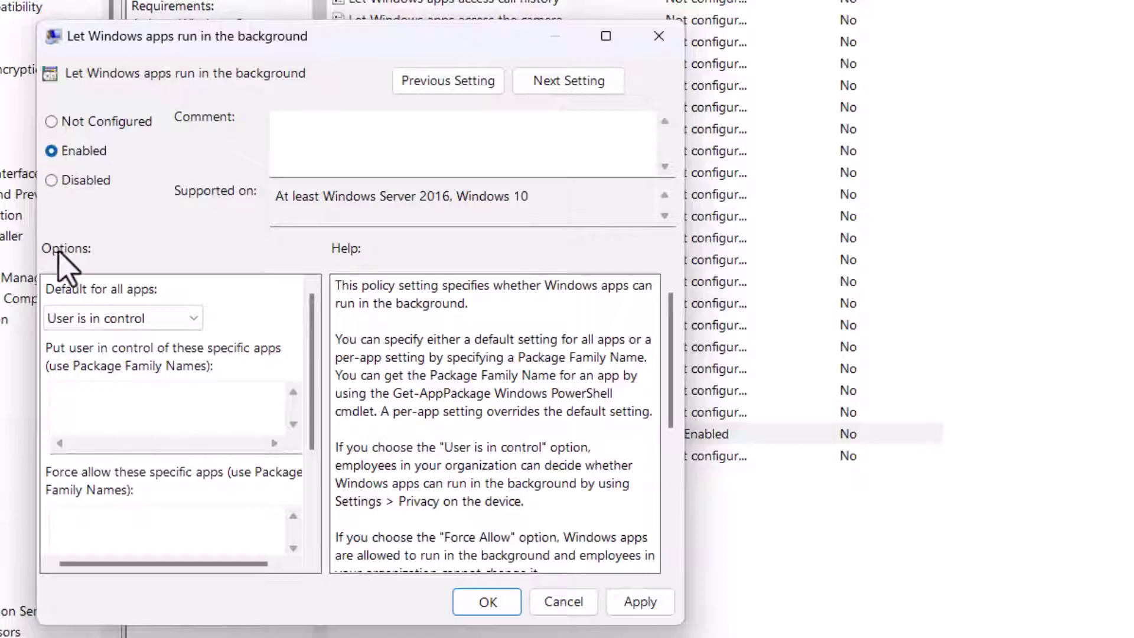
pyautogui.click(197, 321)
pyautogui.click(118, 375)
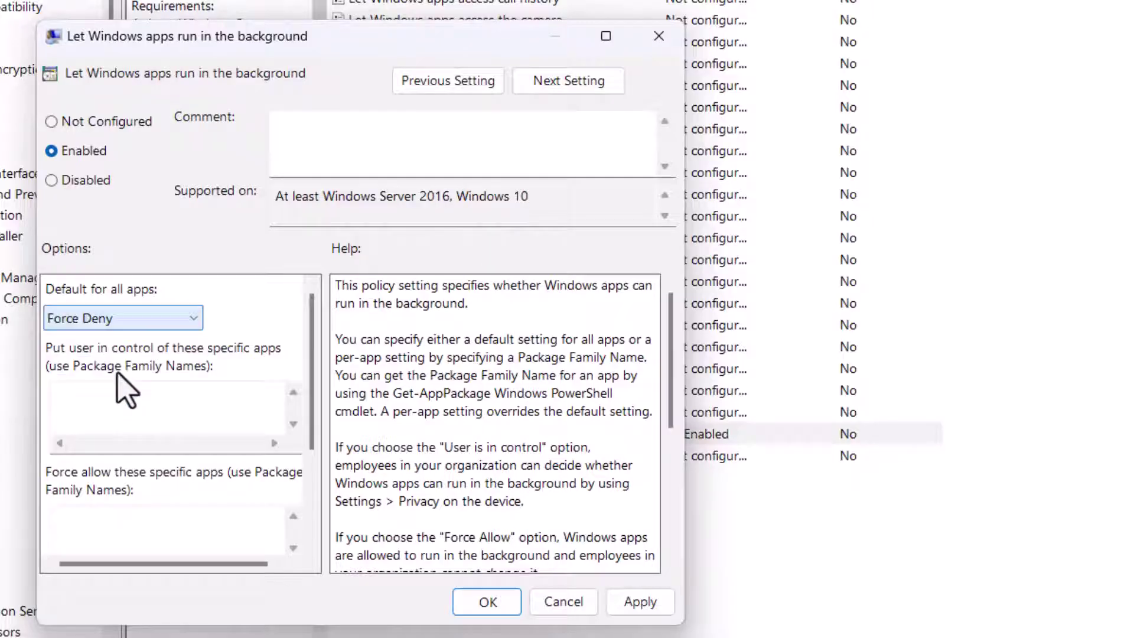
pyautogui.click(489, 600)
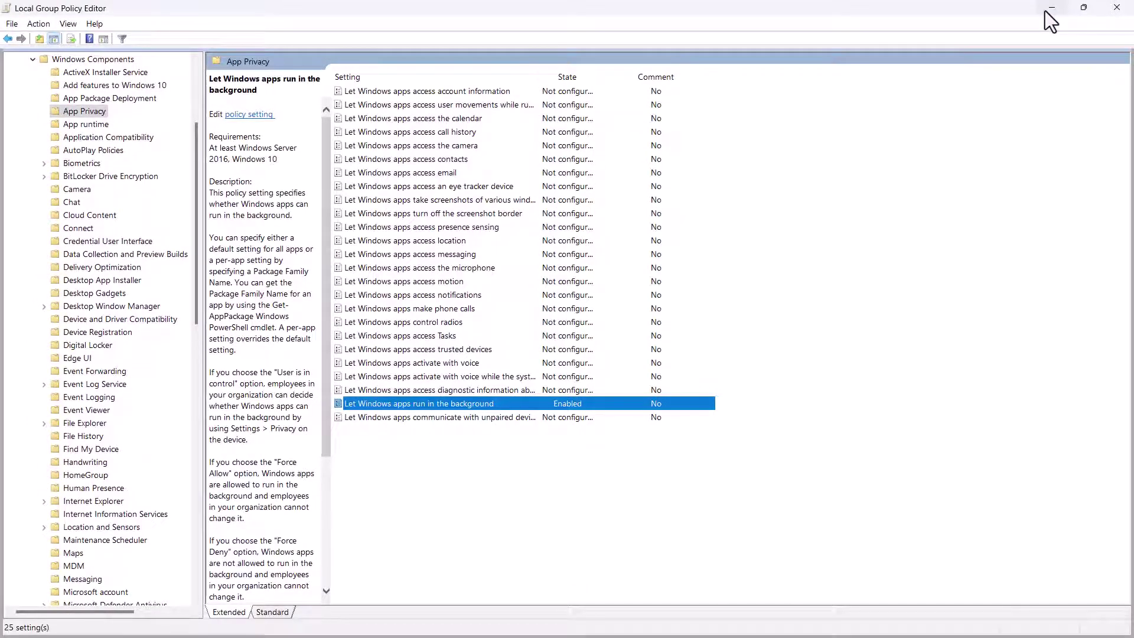
# Close the policy editor, reopen Settings' Installed apps and bring up the ... menu for Microsoft 365 (Office)
pyautogui.click(1116, 9)
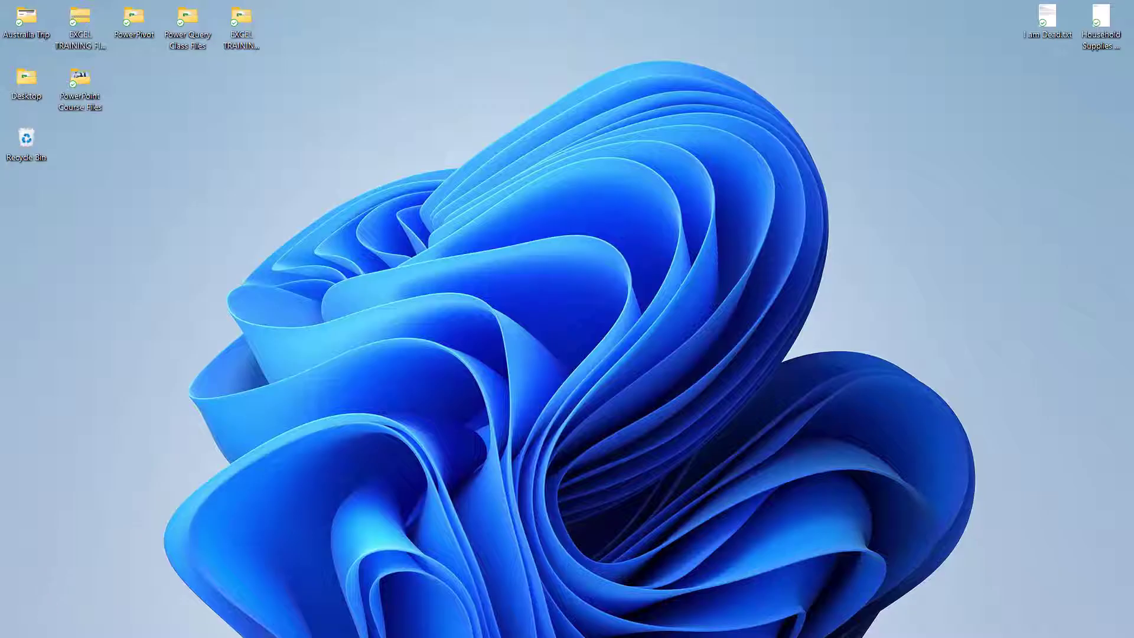
pyautogui.click(18, 626)
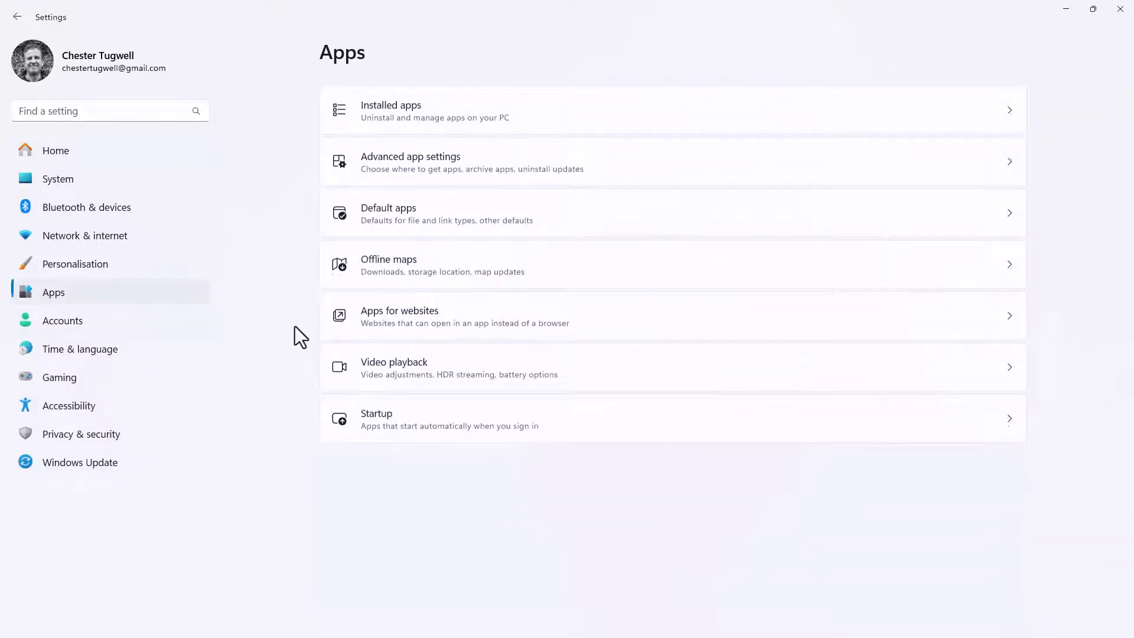
pyautogui.click(405, 118)
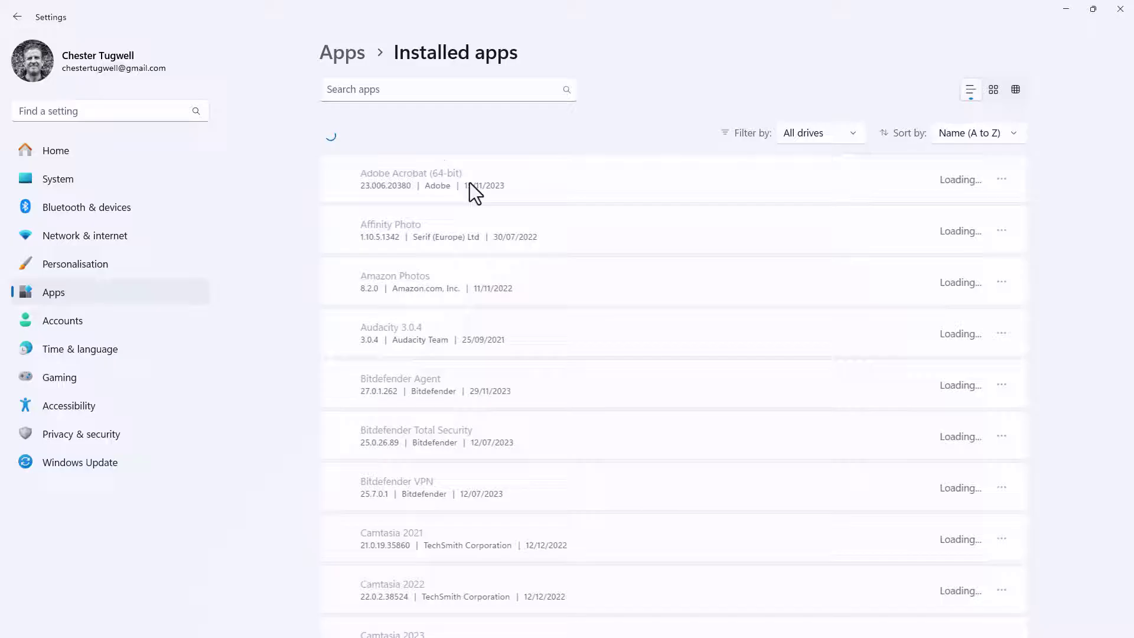
pyautogui.scroll(-1, 662, 405)
pyautogui.scroll(-6, 663, 405)
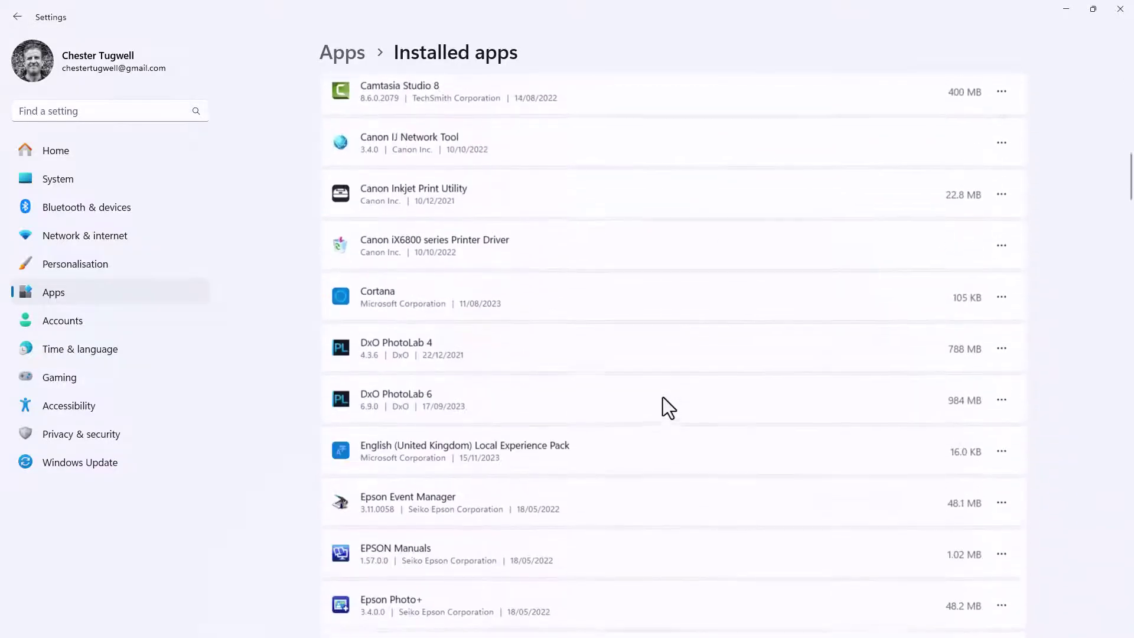
pyautogui.scroll(-3, 666, 405)
pyautogui.scroll(-3, 666, 408)
pyautogui.scroll(-5, 666, 407)
pyautogui.scroll(-2, 666, 408)
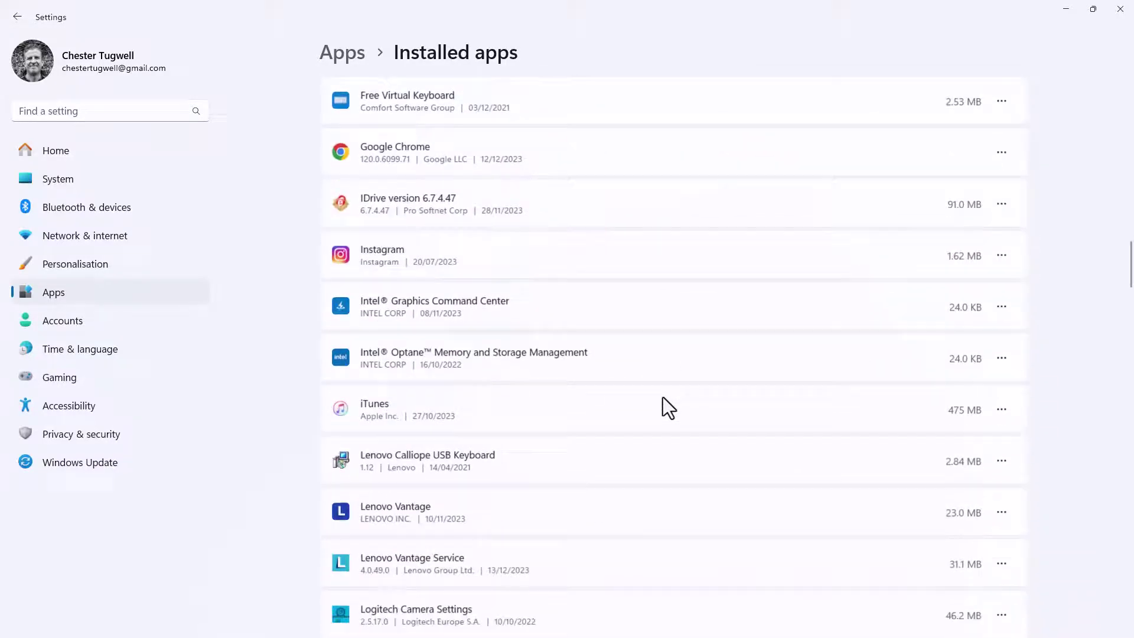
pyautogui.scroll(-3, 666, 408)
pyautogui.scroll(-5, 662, 406)
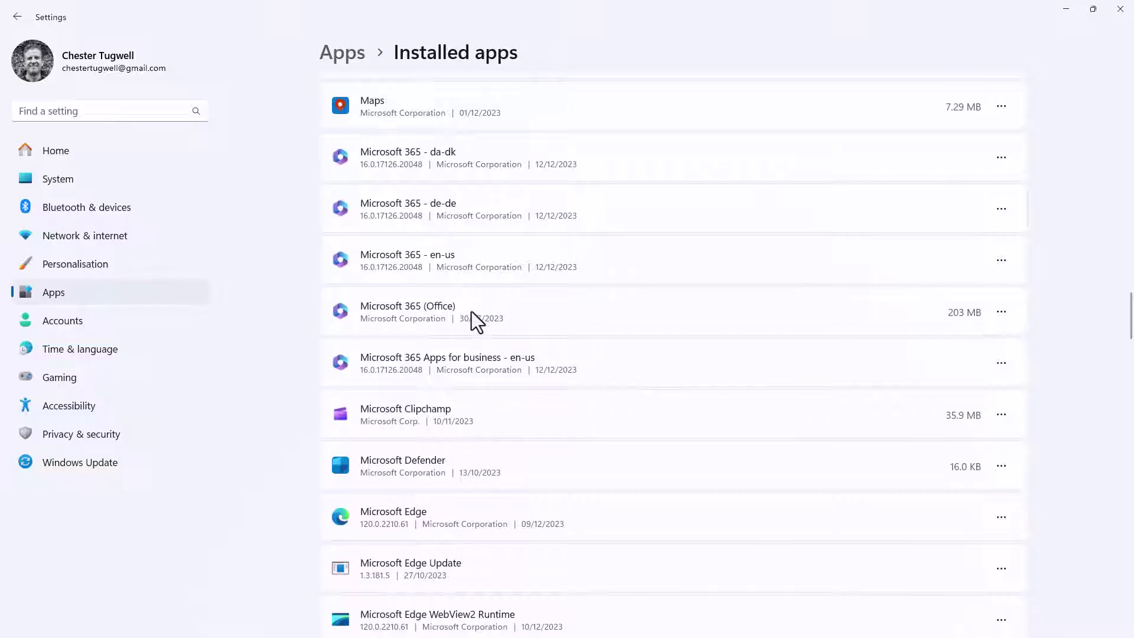
pyautogui.click(1004, 310)
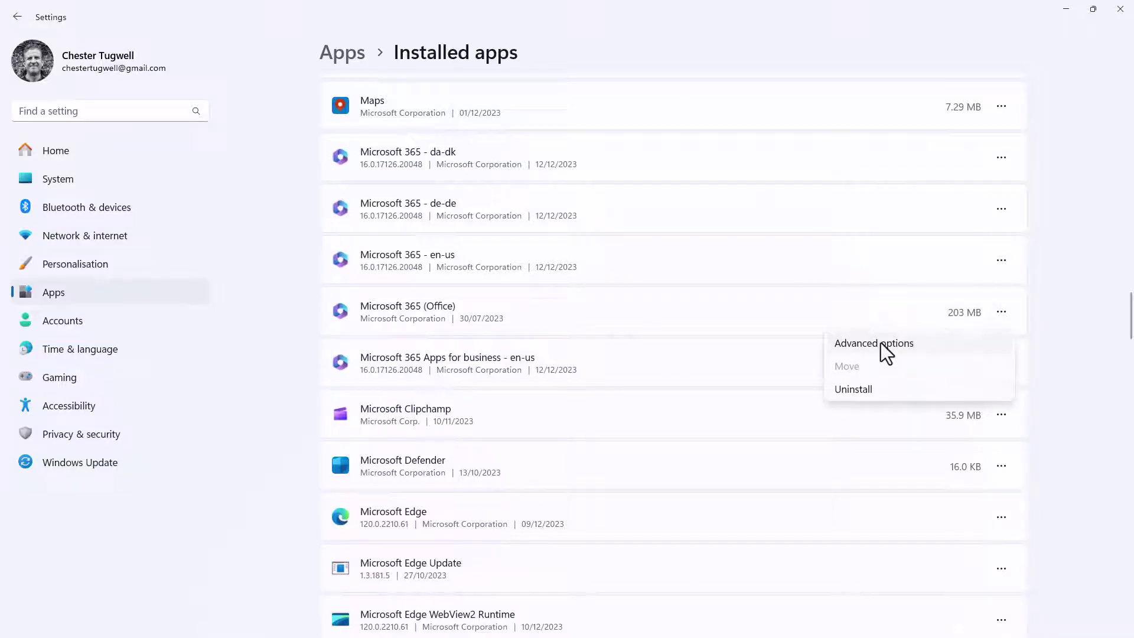
# Choose Advanced options for Microsoft 365 (Office)
pyautogui.click(880, 343)
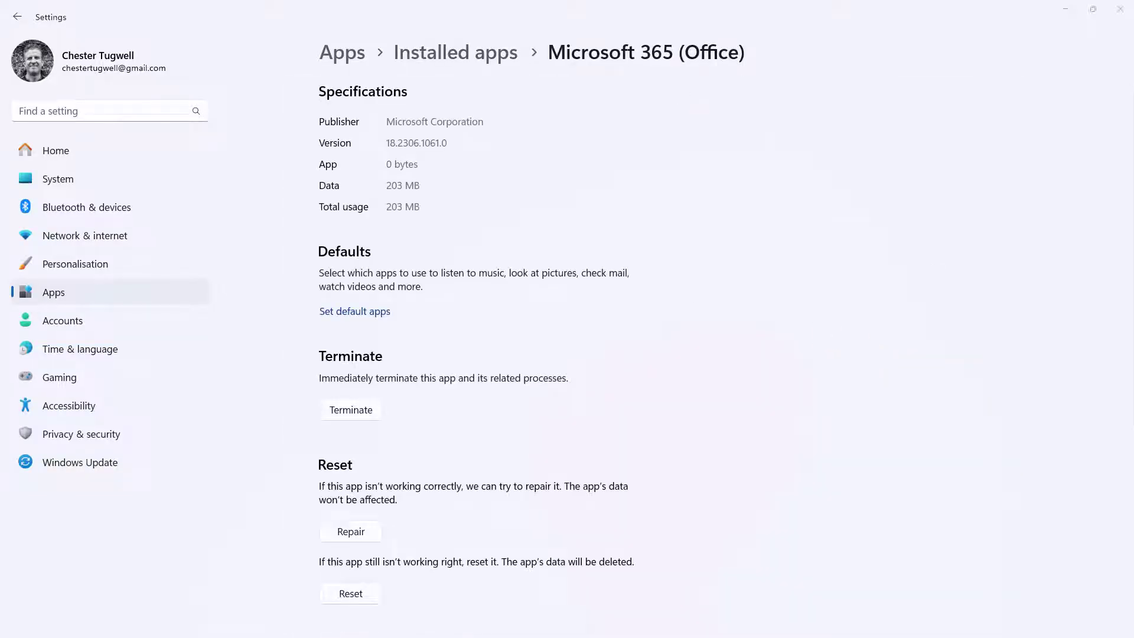